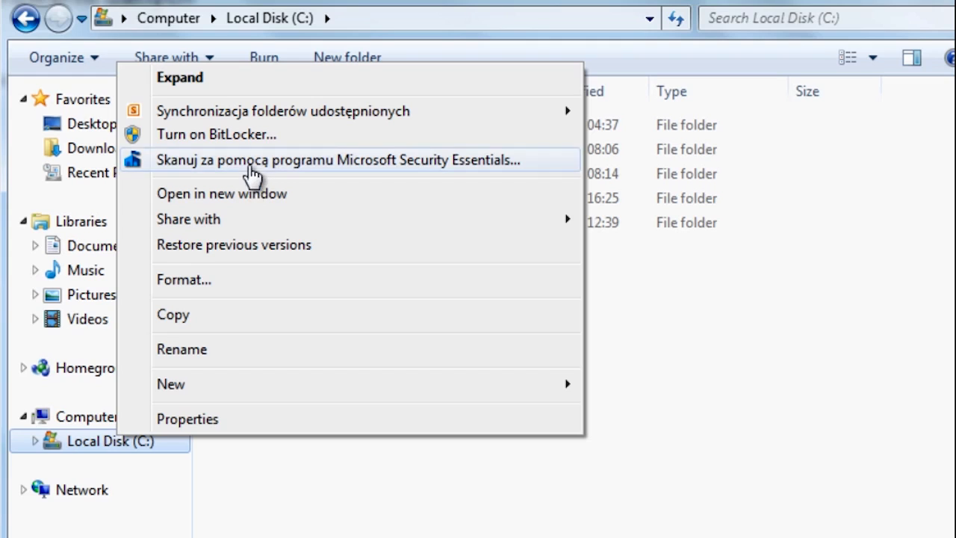
# - Start turning on BitLocker for Local Disk (C:) and bring up the recovery key storage options
pyautogui.click(214, 134)
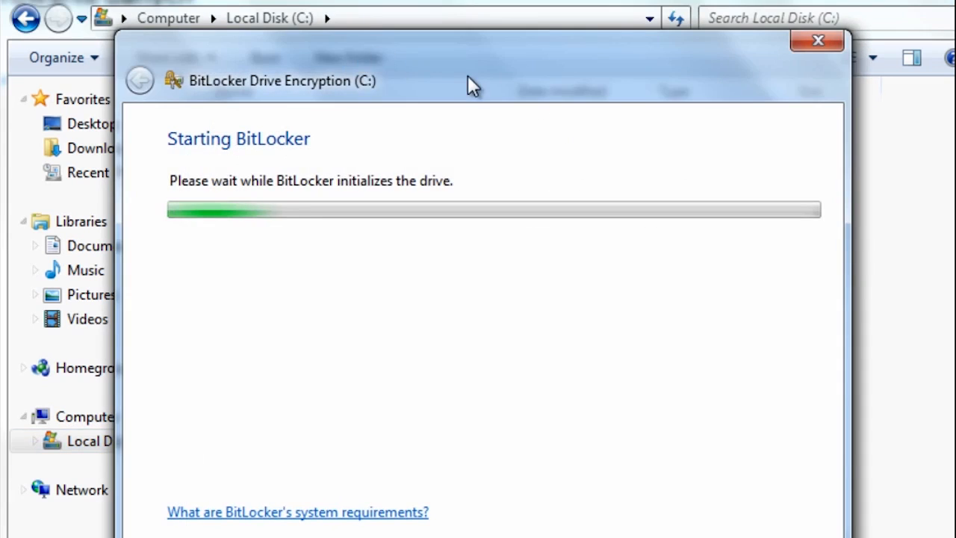
pyautogui.moveTo(499, 75); pyautogui.dragTo(528, 59)
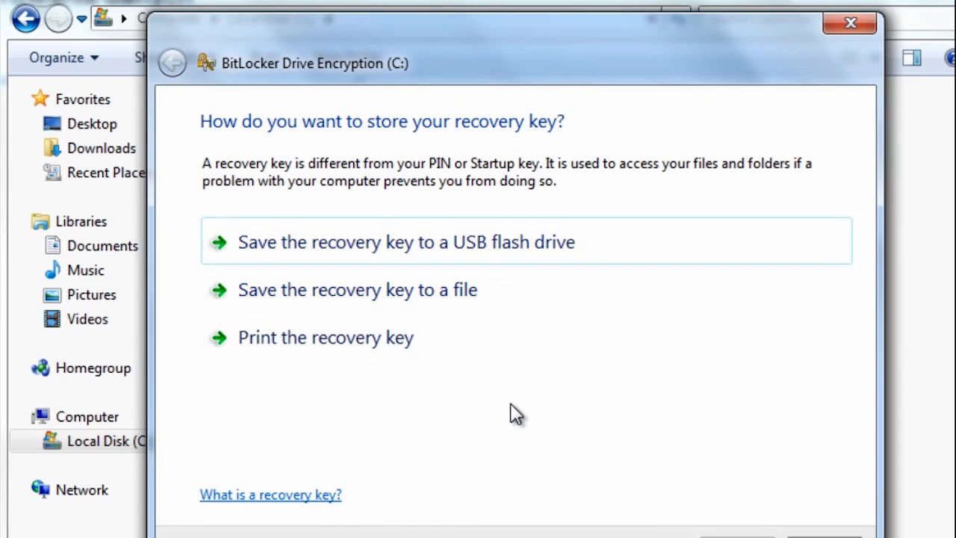
pyautogui.moveTo(614, 41); pyautogui.dragTo(623, 16)
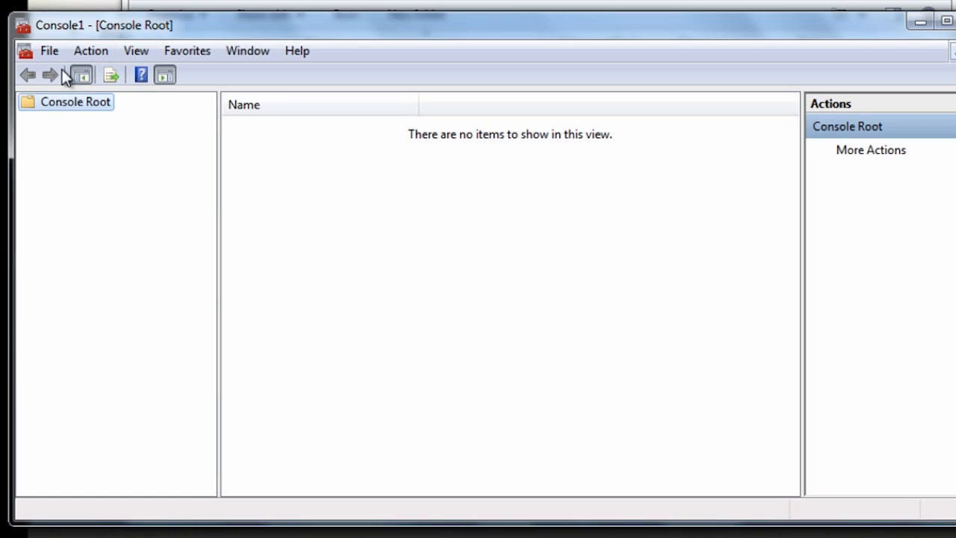
# - Add the TPM Management snap-in for the local computer to the console and select it in the console tree
pyautogui.click(50, 50)
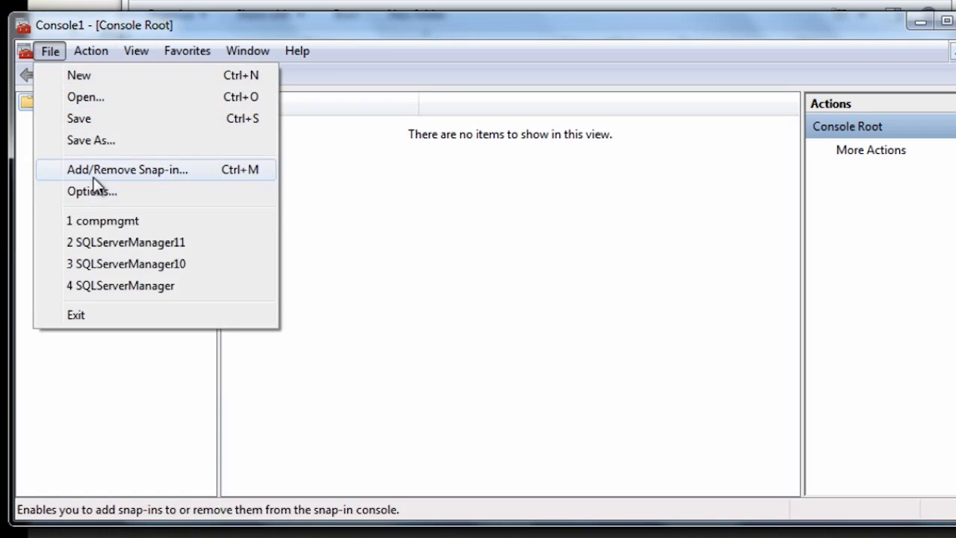
pyautogui.click(95, 176)
pyautogui.press('t')
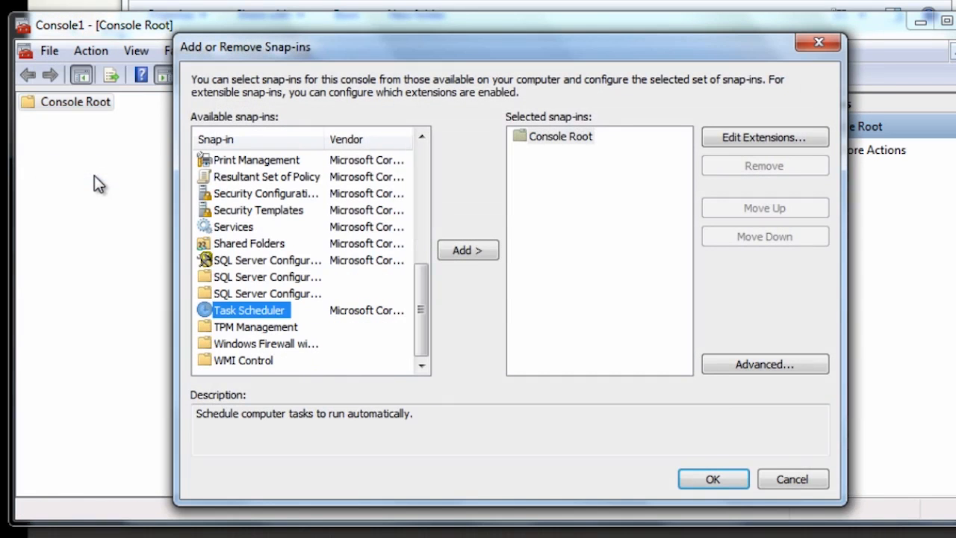
pyautogui.click(250, 327)
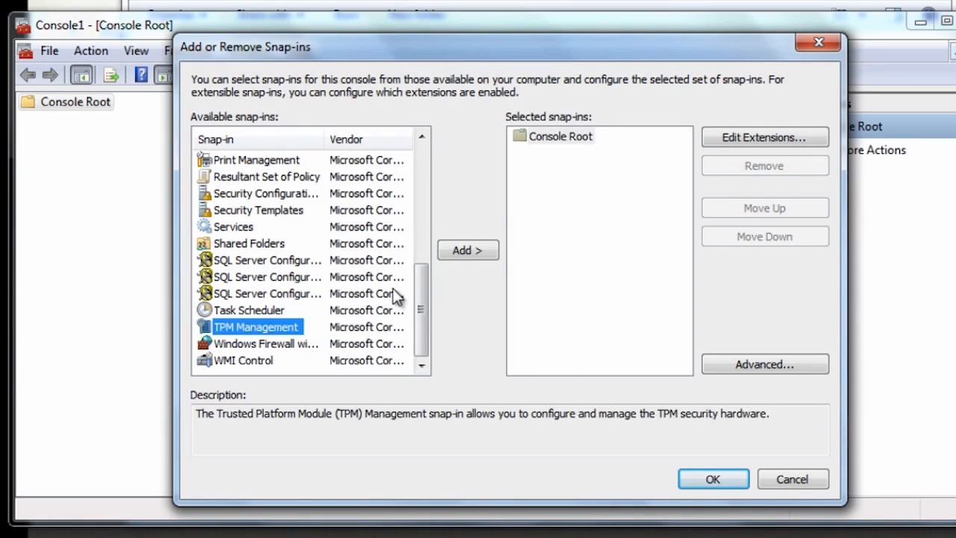
pyautogui.click(471, 254)
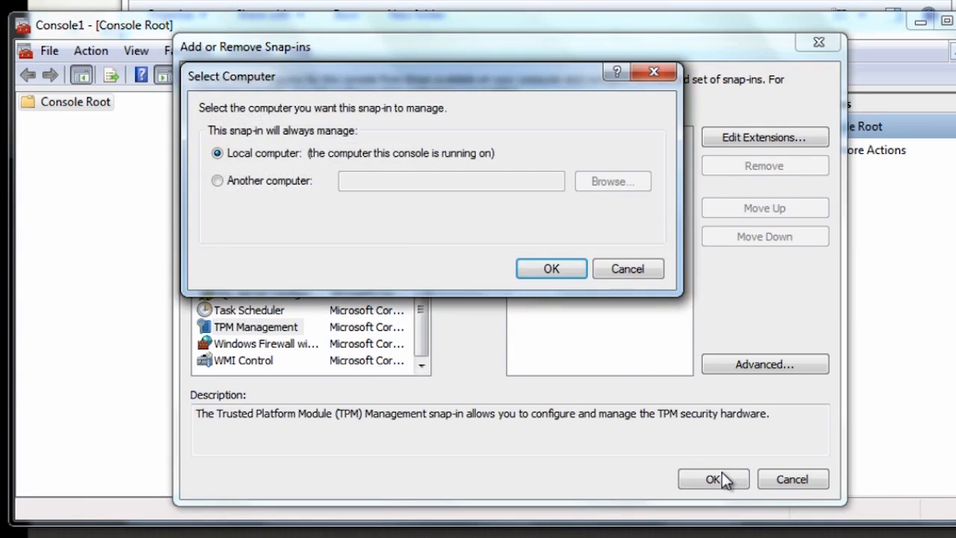
pyautogui.click(570, 271)
pyautogui.click(718, 474)
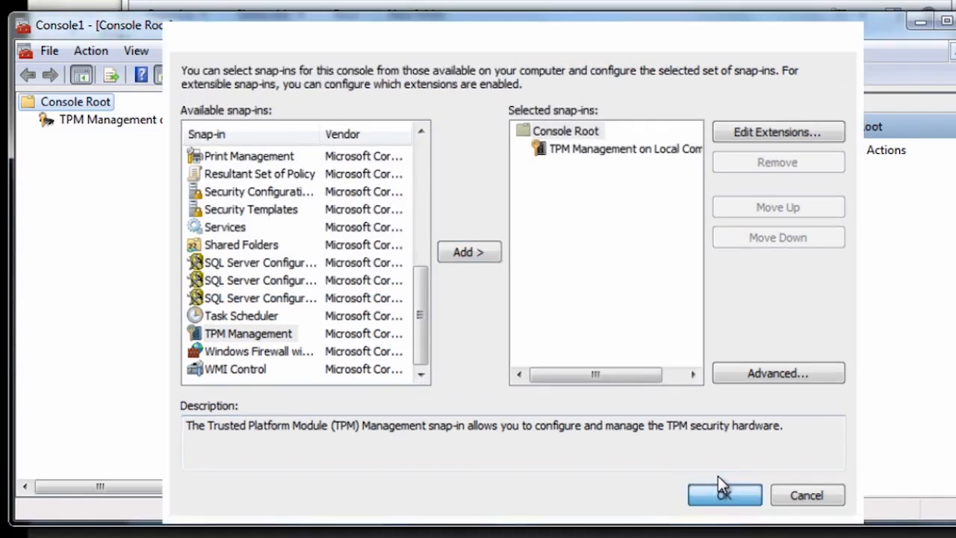
pyautogui.click(47, 120)
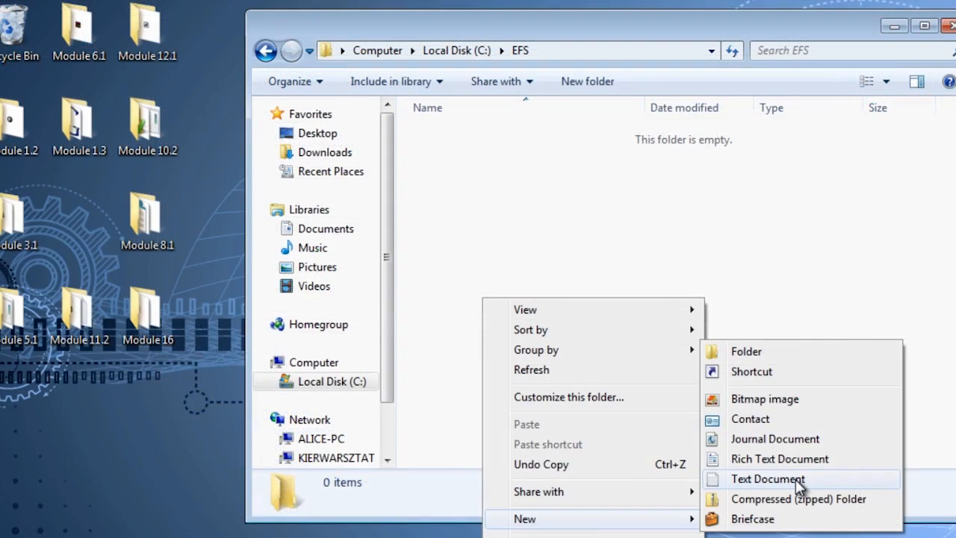
# - Create a new text document in the C:\EFS folder, enter "Test" as its content, and save and close it
pyautogui.click(798, 479)
pyautogui.click(636, 303)
pyautogui.doubleClick(478, 135)
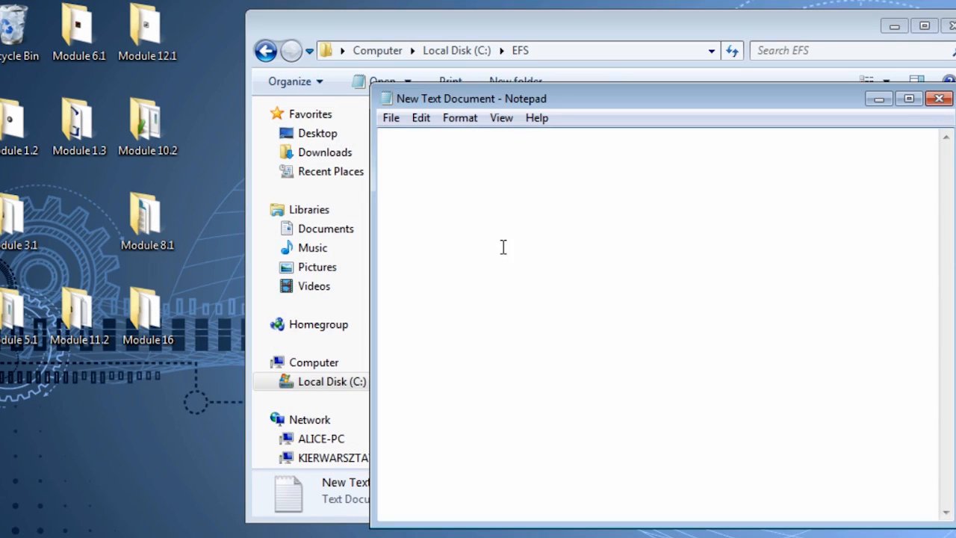
pyautogui.write('Test')
pyautogui.click(935, 100)
pyautogui.click(561, 301)
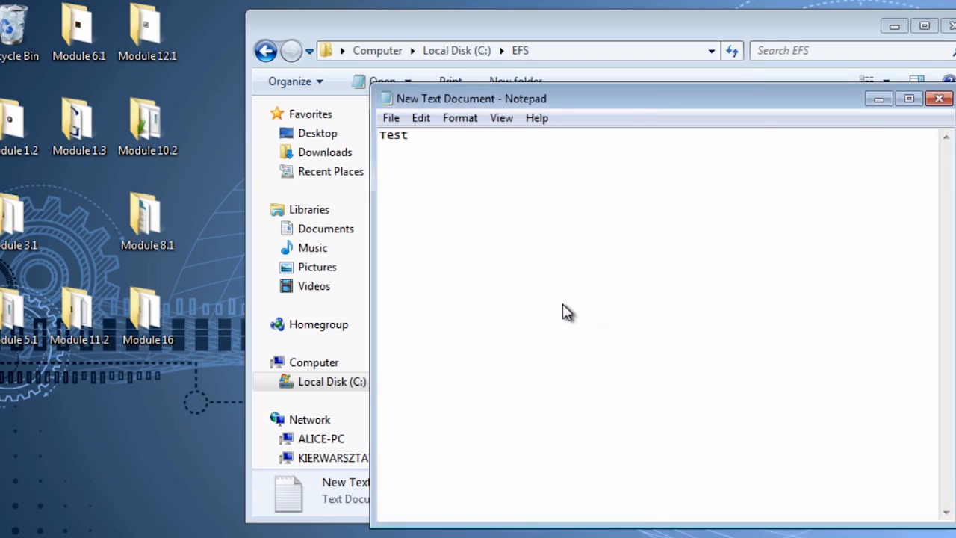
# - Enable "Encrypt contents to secure data" in the advanced attributes of New Text Document
pyautogui.click(449, 137)
pyautogui.rightClick(449, 137)
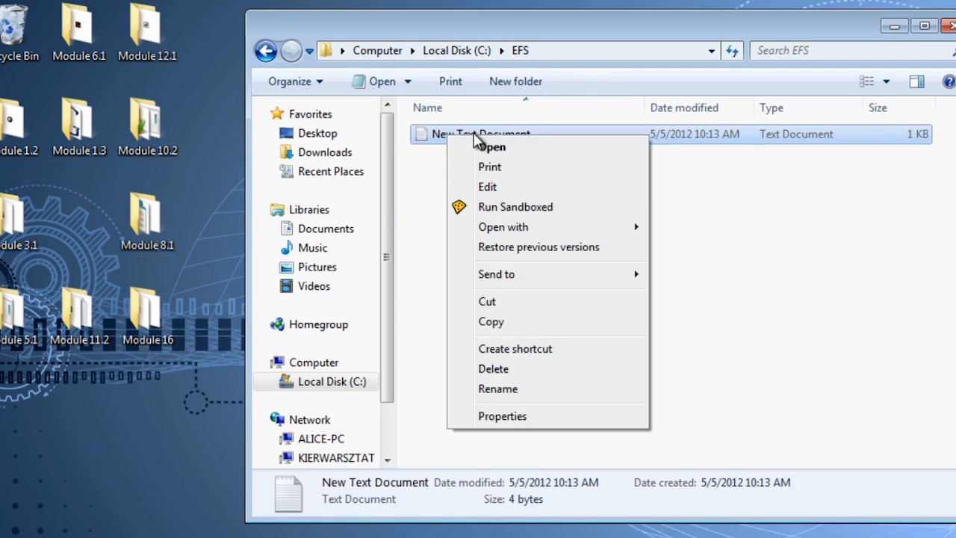
pyautogui.click(510, 417)
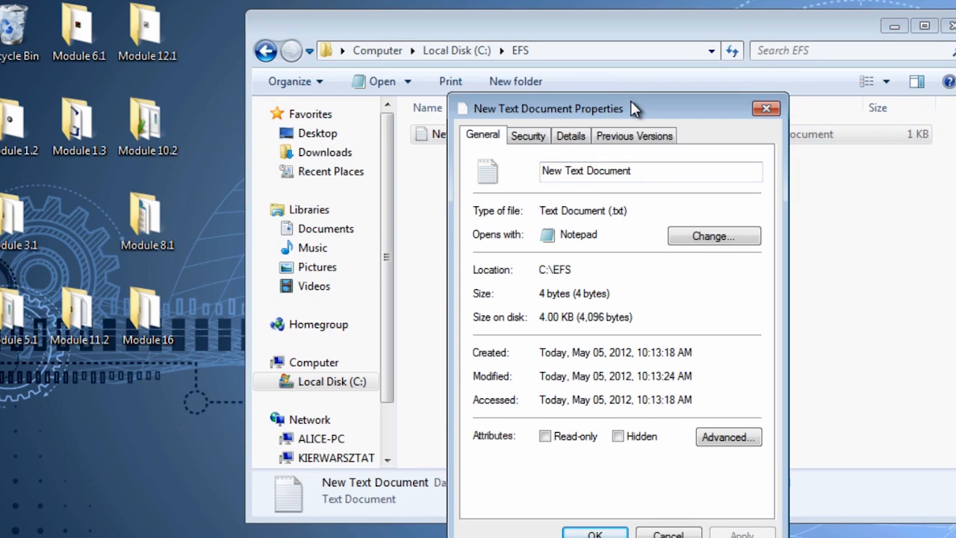
pyautogui.moveTo(630, 108); pyautogui.dragTo(743, 95)
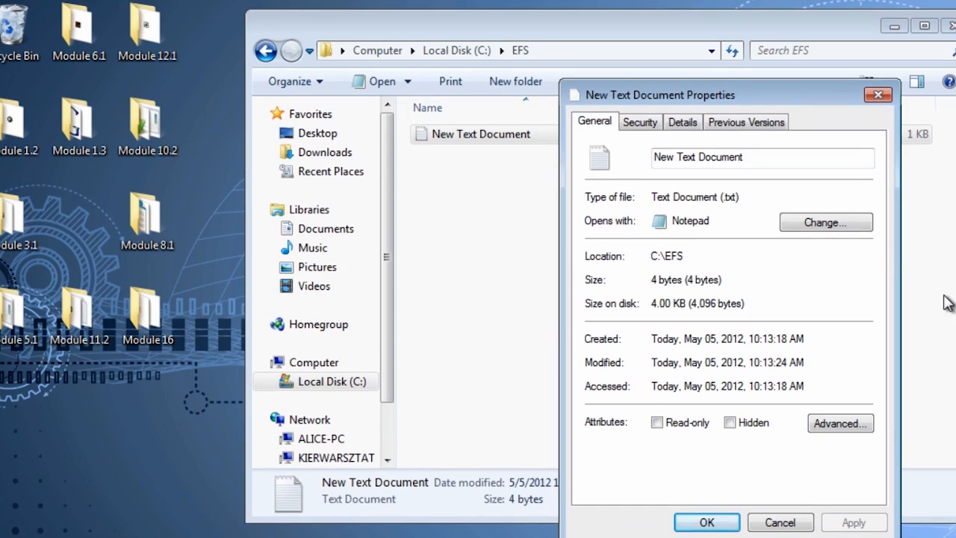
pyautogui.click(834, 422)
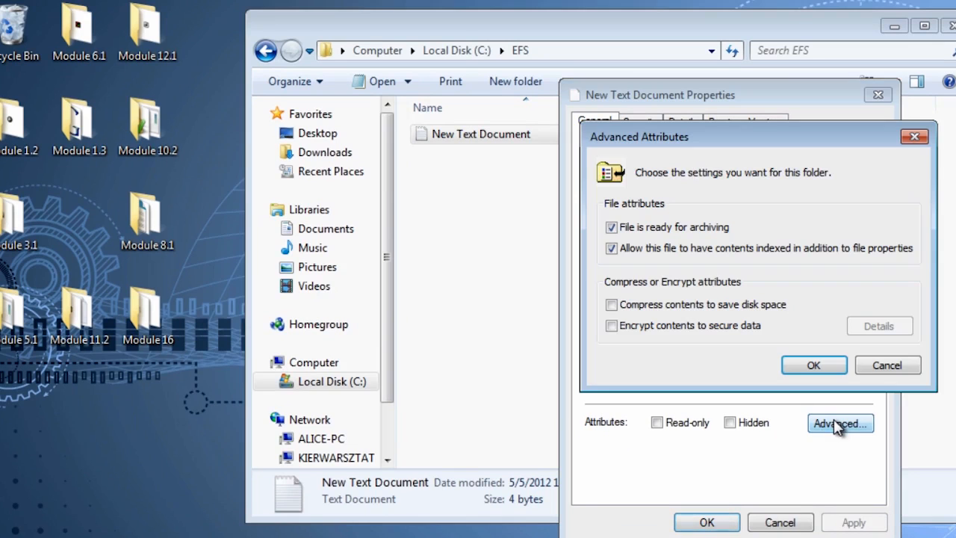
pyautogui.moveTo(755, 142); pyautogui.dragTo(711, 99)
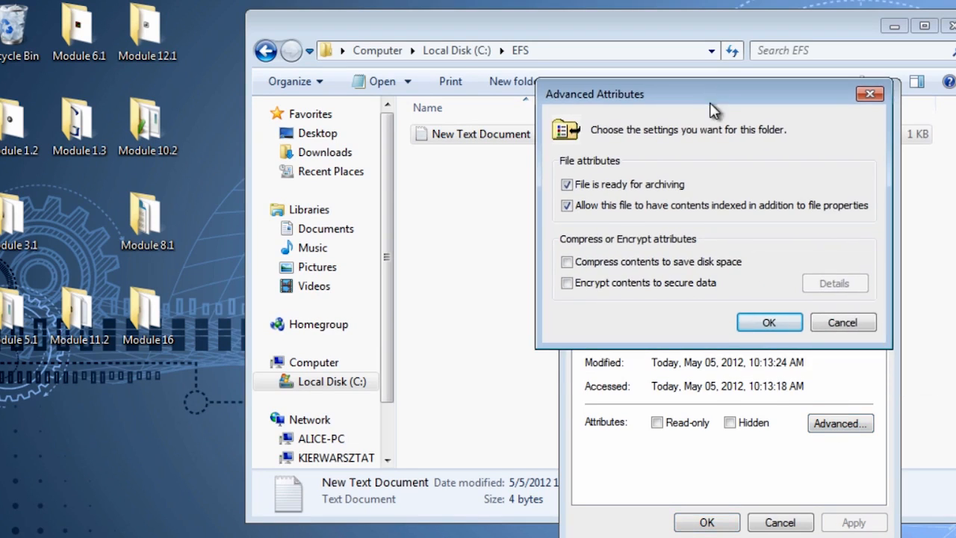
pyautogui.click(580, 267)
pyautogui.click(769, 322)
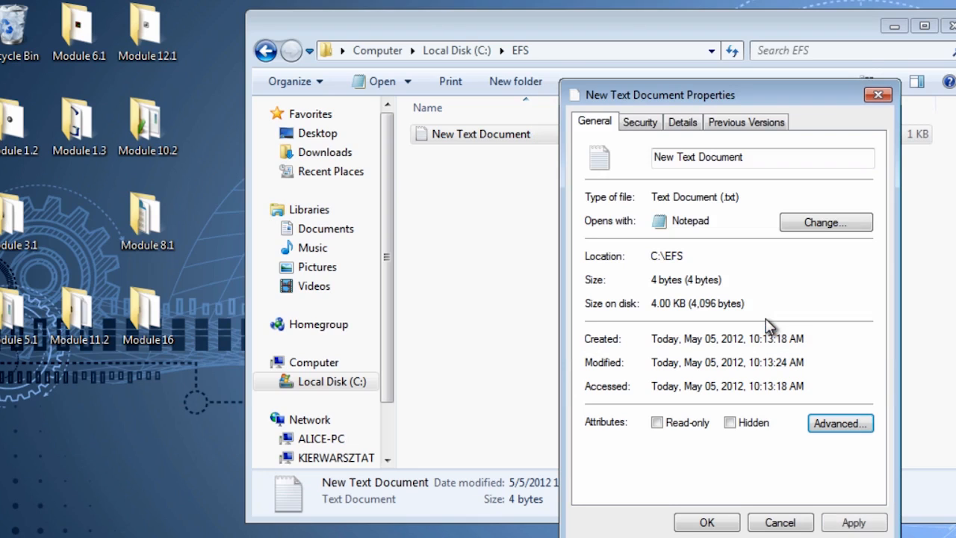
# - Apply the encryption to the file only, leaving out its parent folder, and close the file's properties
pyautogui.click(718, 524)
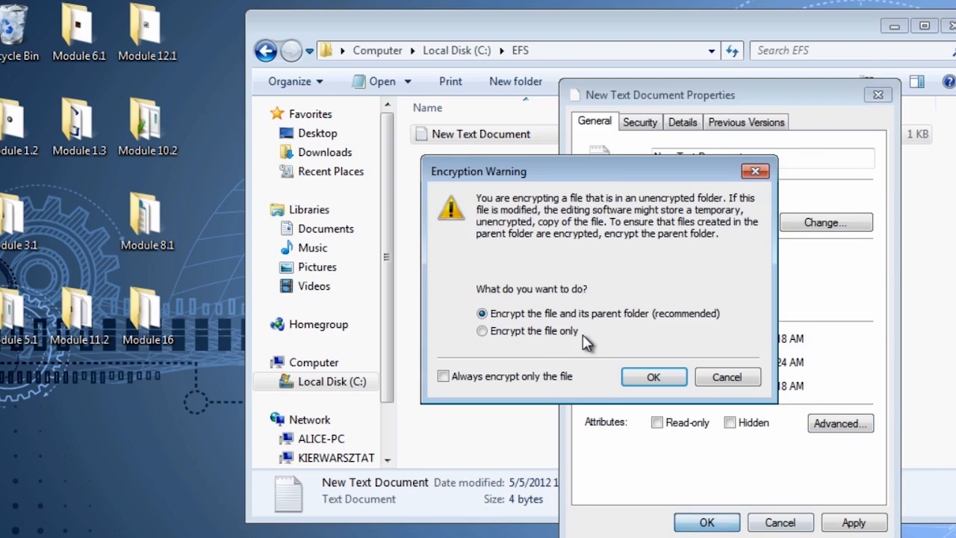
pyautogui.moveTo(605, 165); pyautogui.dragTo(644, 139)
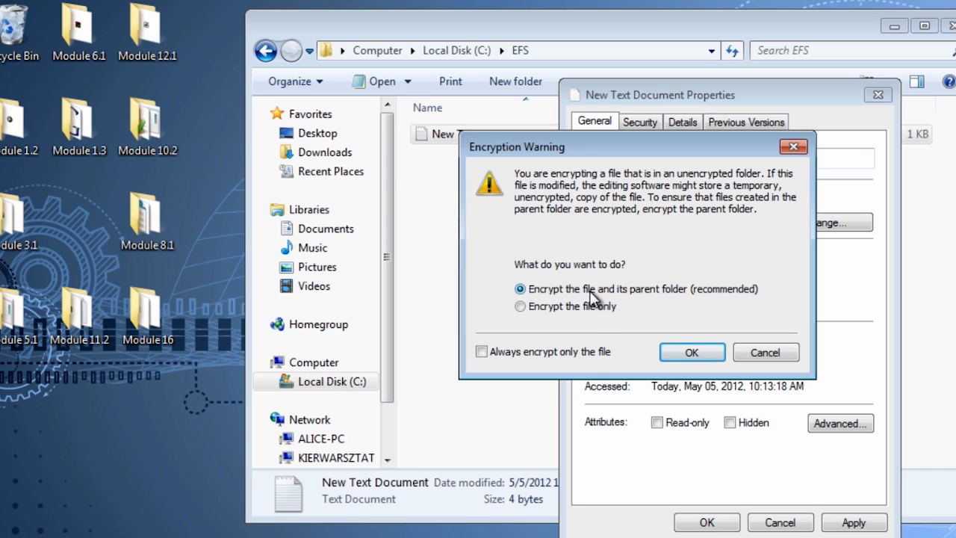
pyautogui.click(597, 307)
pyautogui.click(687, 351)
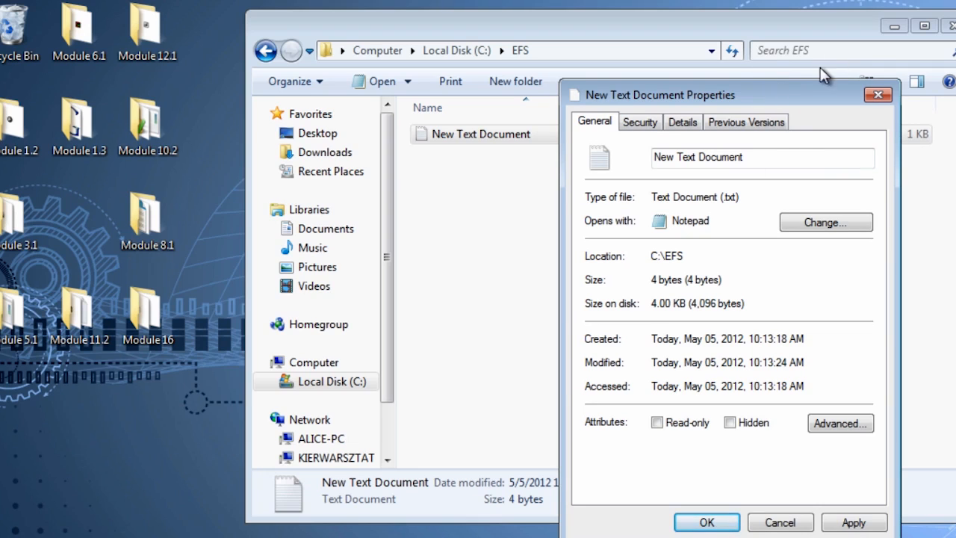
pyautogui.press('Return')
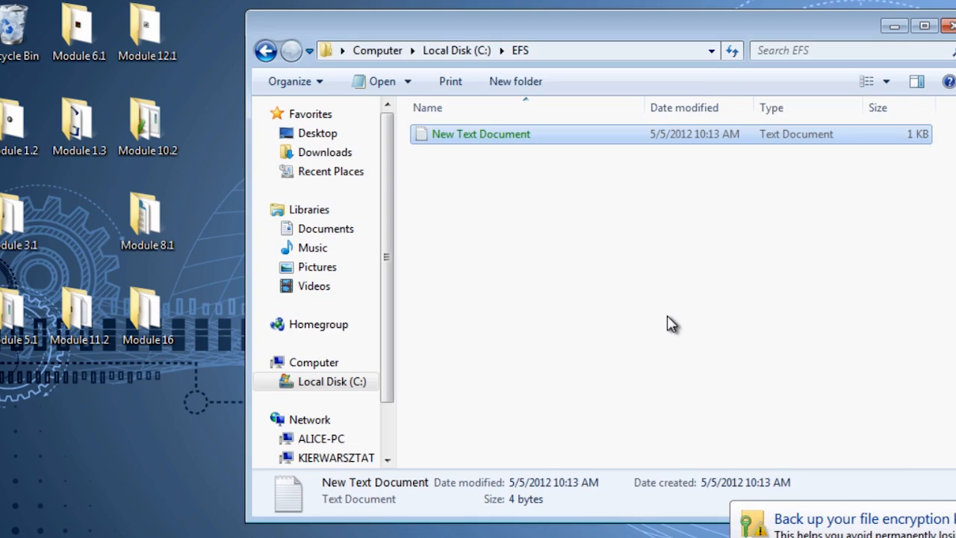
# - View the backup options for the file encryption certificate and key, and close them without backing up
pyautogui.click(653, 291)
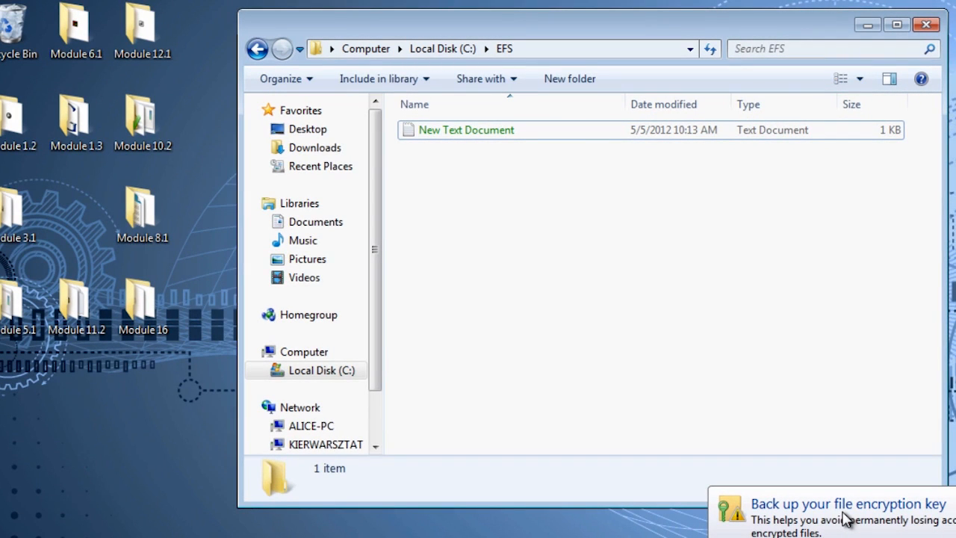
pyautogui.click(843, 519)
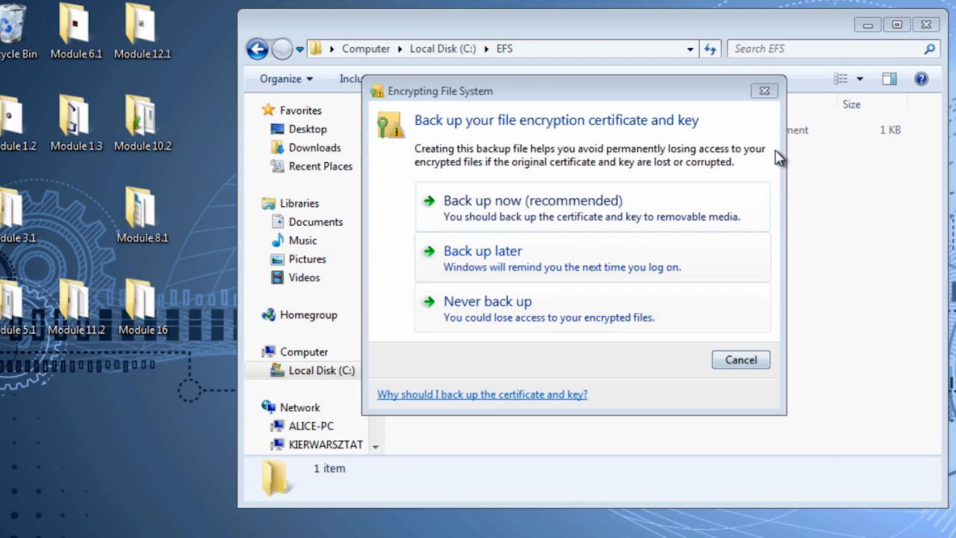
pyautogui.click(763, 91)
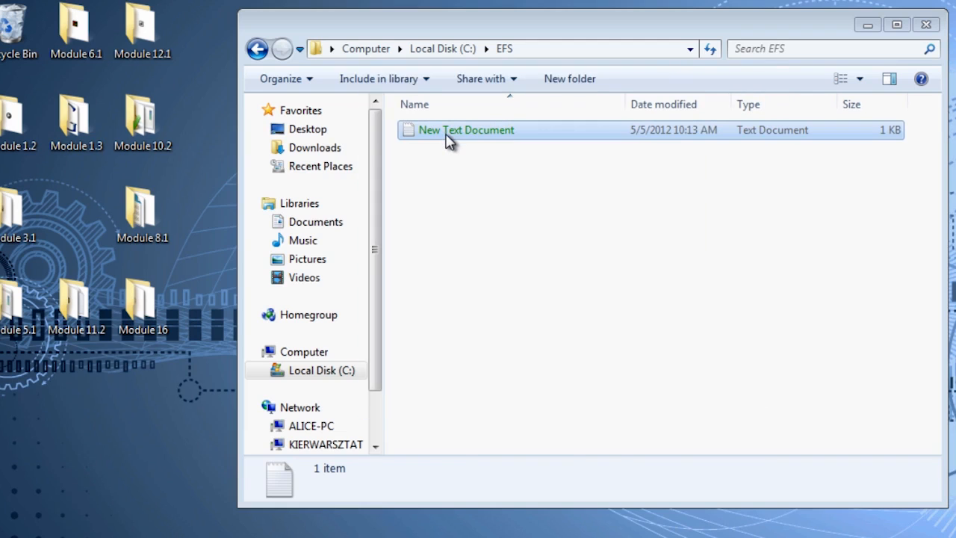
# - Open the encryption details of New Text Document to view the users who can access the file
pyautogui.rightClick(447, 139)
pyautogui.click(500, 407)
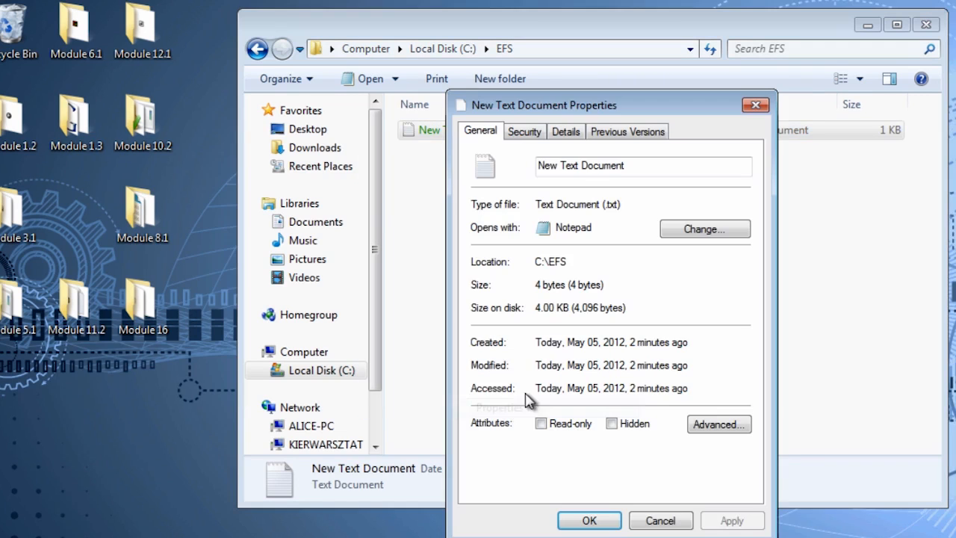
pyautogui.click(716, 426)
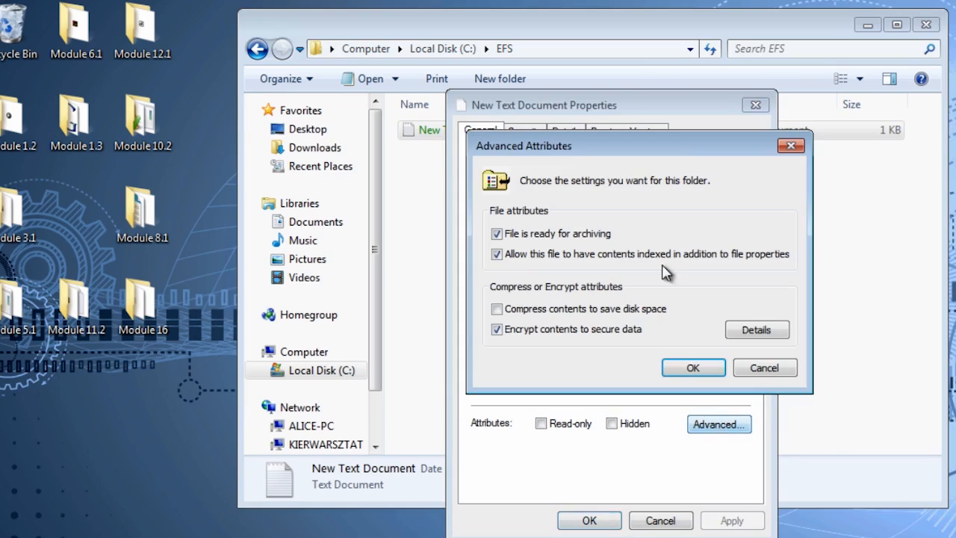
pyautogui.moveTo(622, 132); pyautogui.dragTo(639, 105)
pyautogui.click(784, 304)
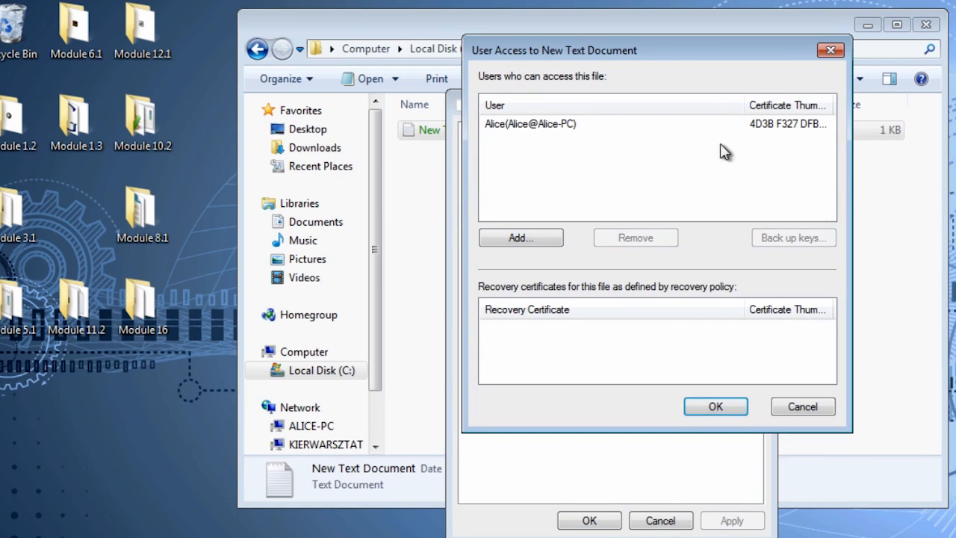
# - Widen the Certificate Thumbprint column to examine the listed user's certificate, and close the file's properties without changes
pyautogui.click(499, 124)
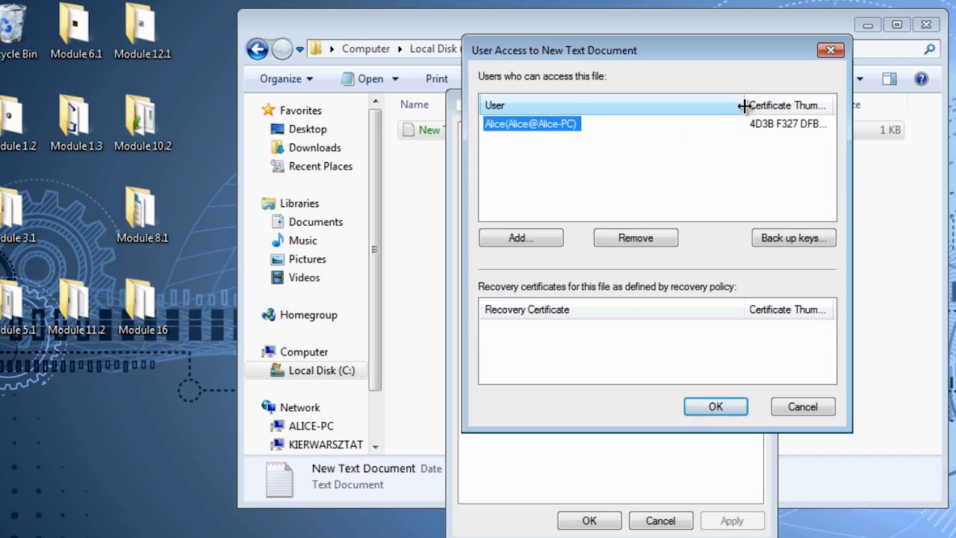
pyautogui.moveTo(744, 105); pyautogui.dragTo(626, 99)
pyautogui.moveTo(713, 105); pyautogui.dragTo(805, 104)
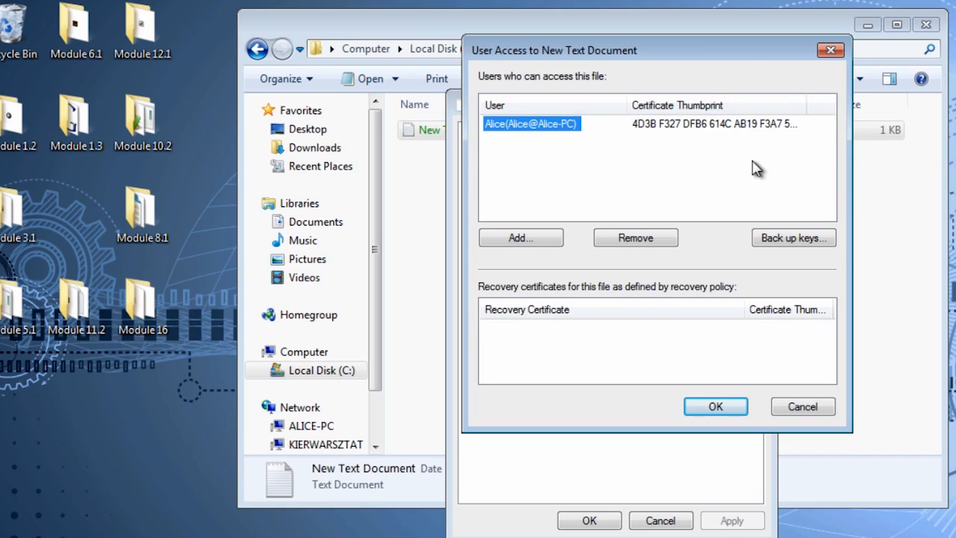
pyautogui.click(729, 140)
pyautogui.click(515, 126)
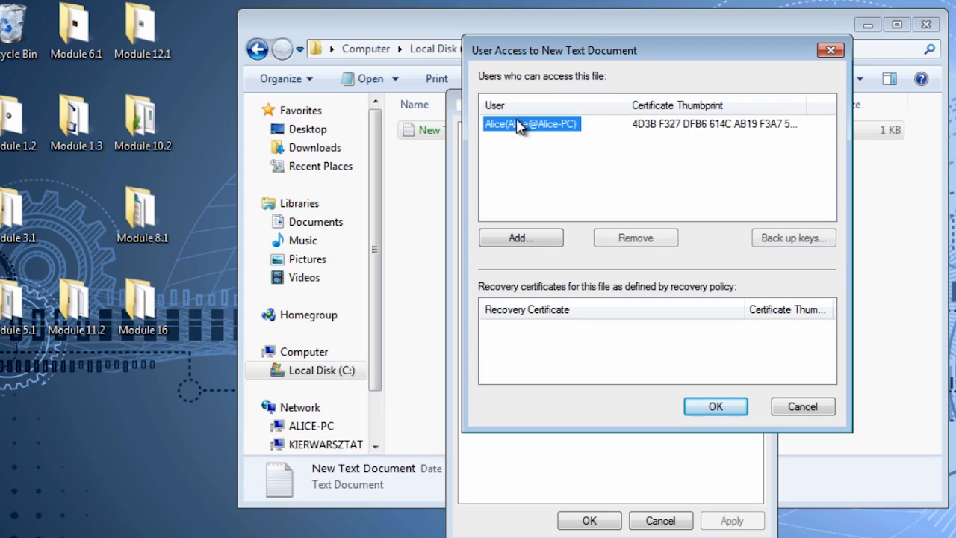
pyautogui.click(805, 407)
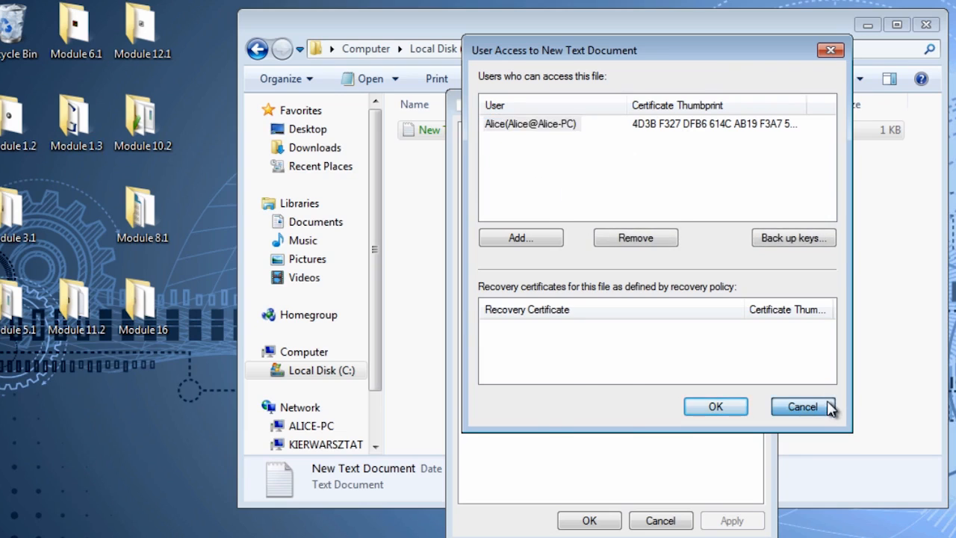
pyautogui.click(781, 340)
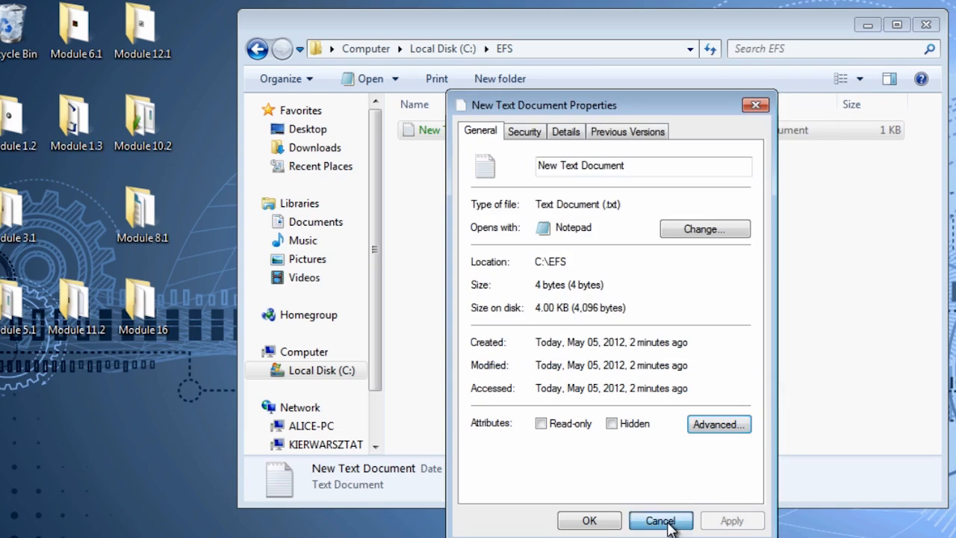
pyautogui.click(660, 521)
# - View the security permissions in the properties of New Text Document
pyautogui.rightClick(442, 133)
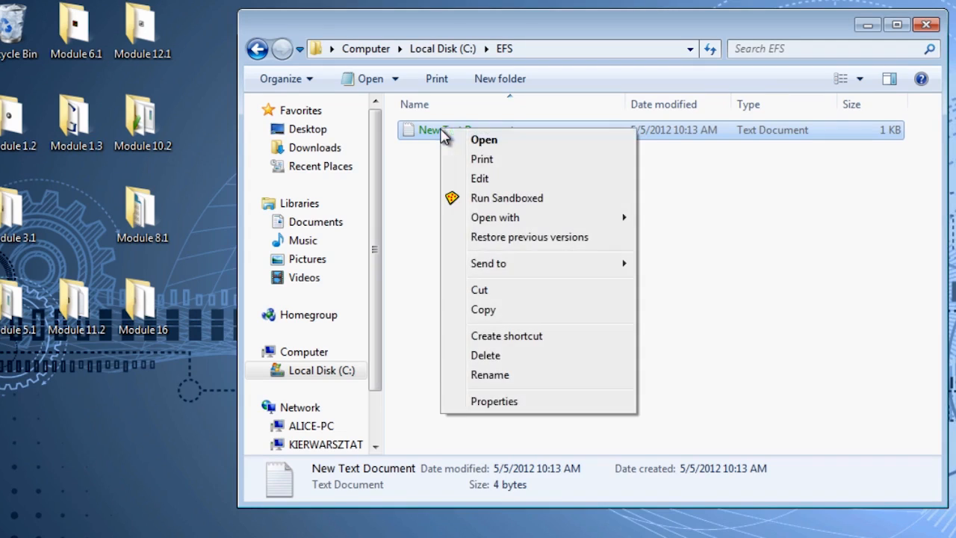
pyautogui.click(509, 402)
pyautogui.click(519, 131)
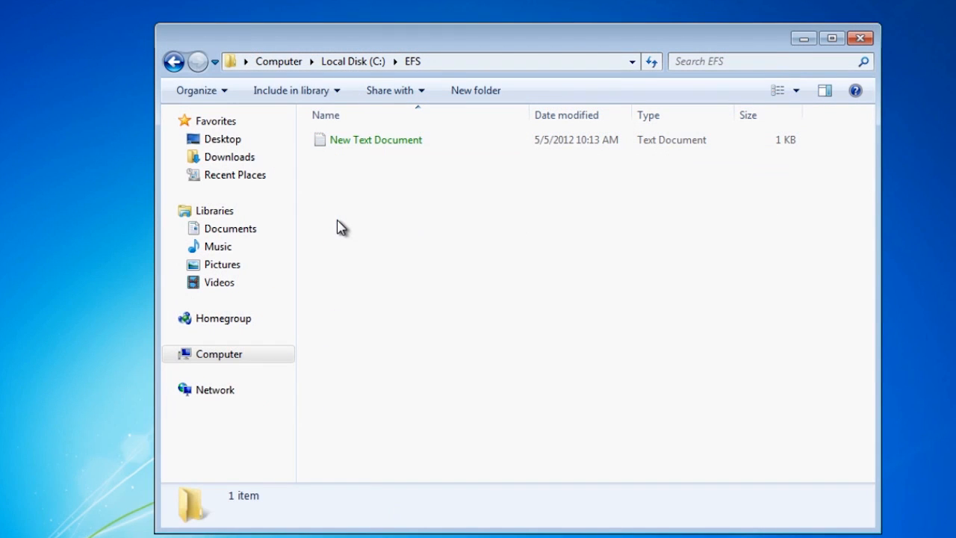
# - Try to open the encrypted New Text Document in the EFS folder, and close Notepad
pyautogui.click(387, 143)
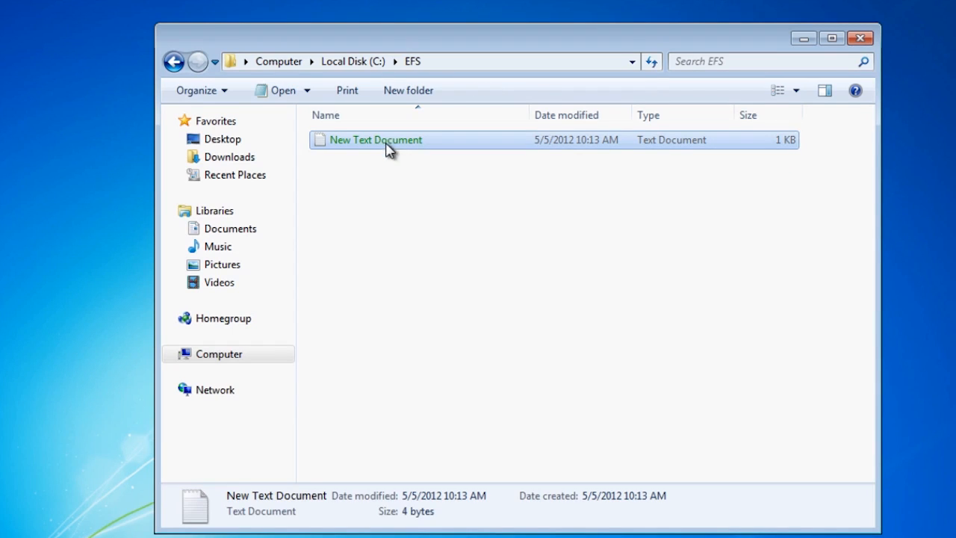
pyautogui.doubleClick(392, 144)
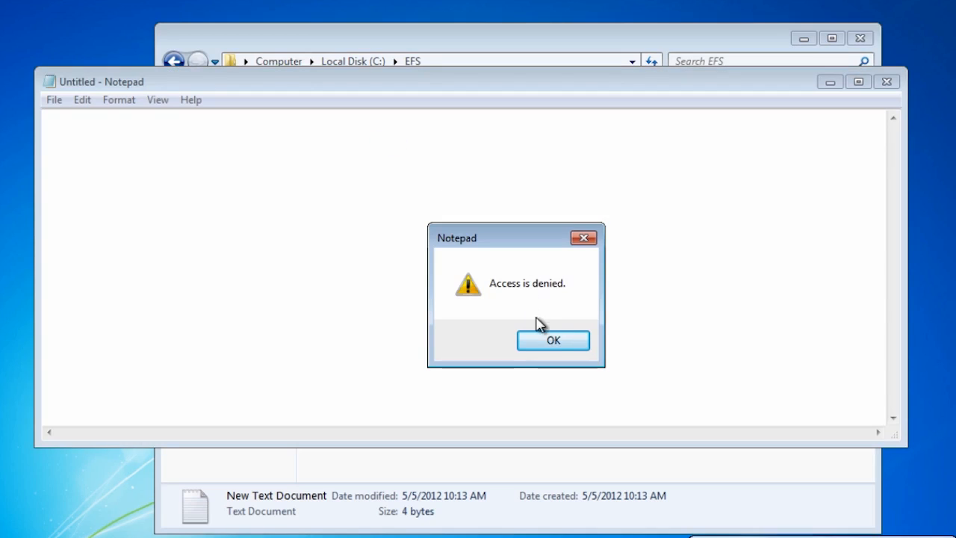
pyautogui.click(556, 342)
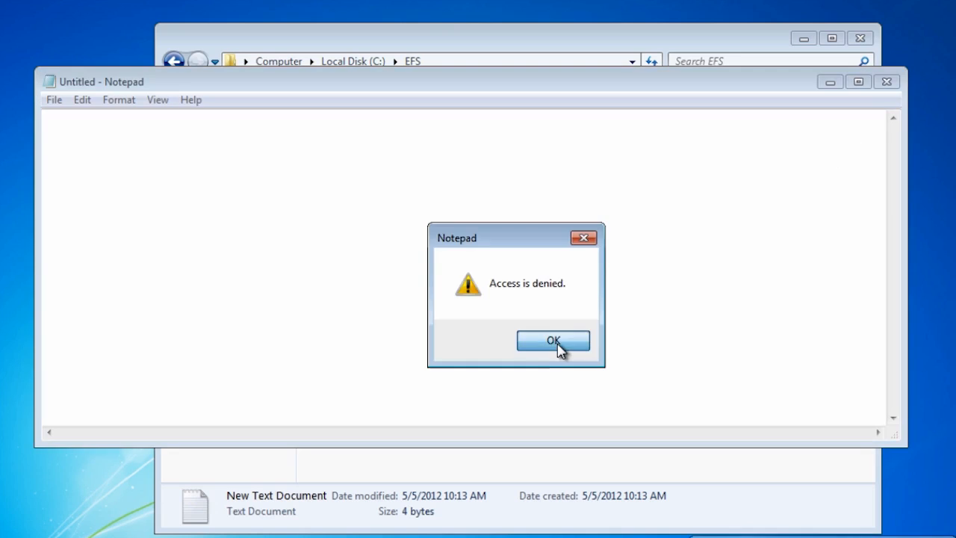
pyautogui.click(555, 344)
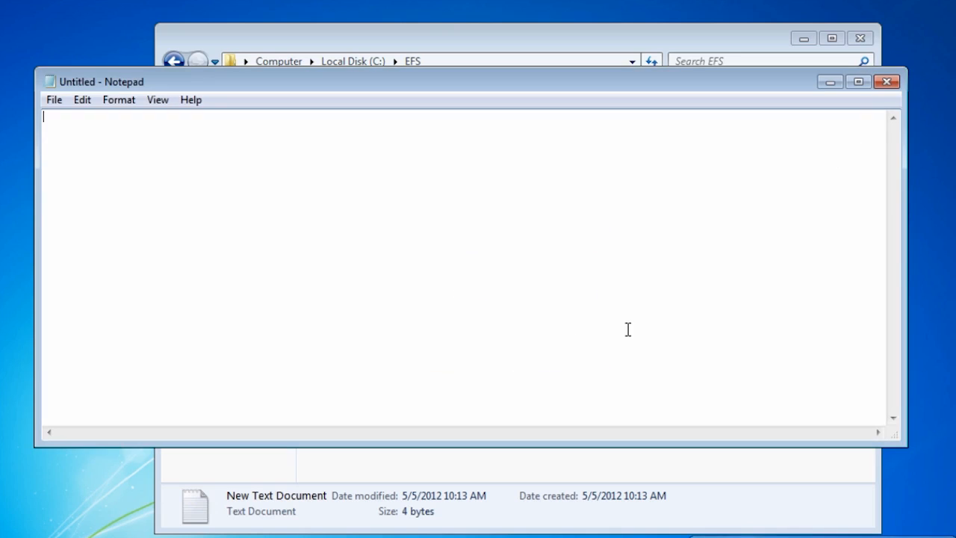
pyautogui.click(889, 84)
# - Delete New Text Document from the EFS folder, and undo the deletion to restore the file
pyautogui.rightClick(399, 143)
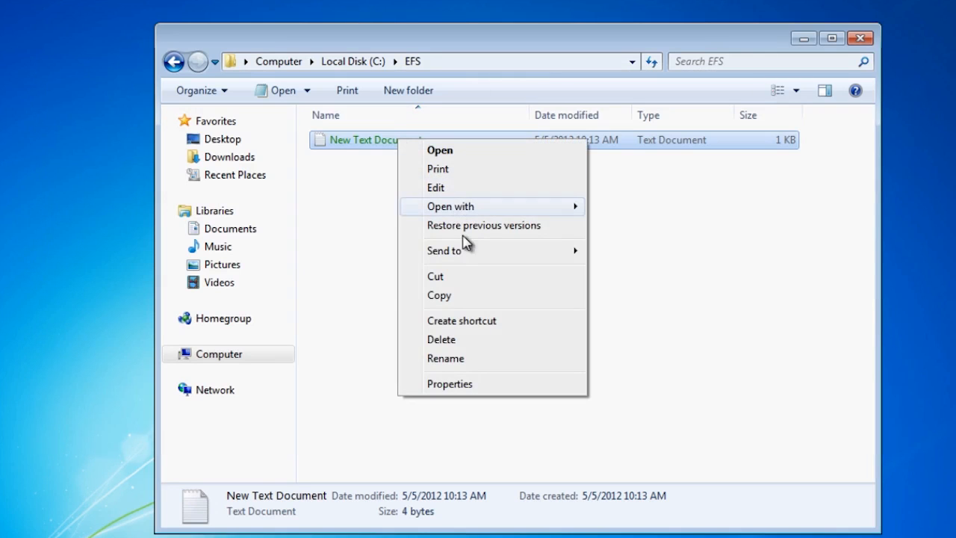
pyautogui.click(477, 340)
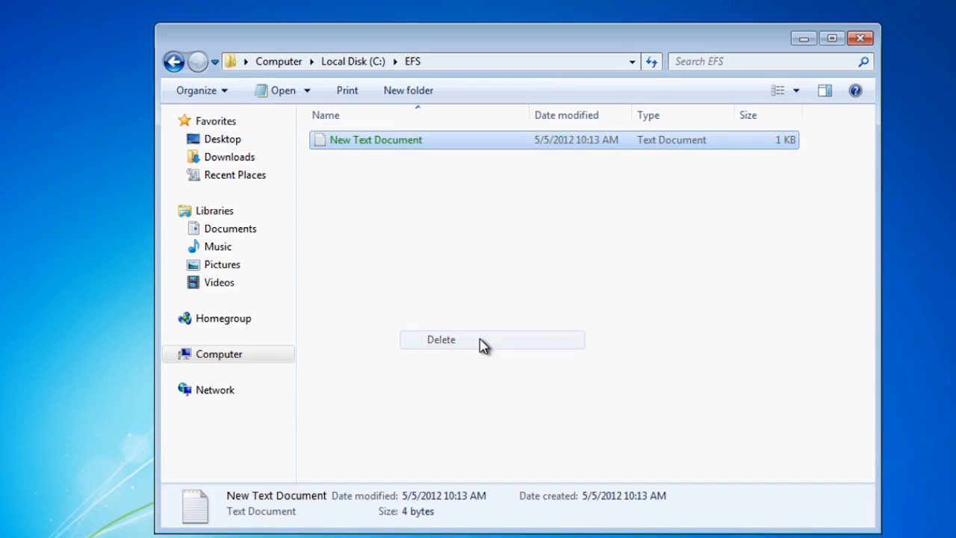
pyautogui.click(573, 348)
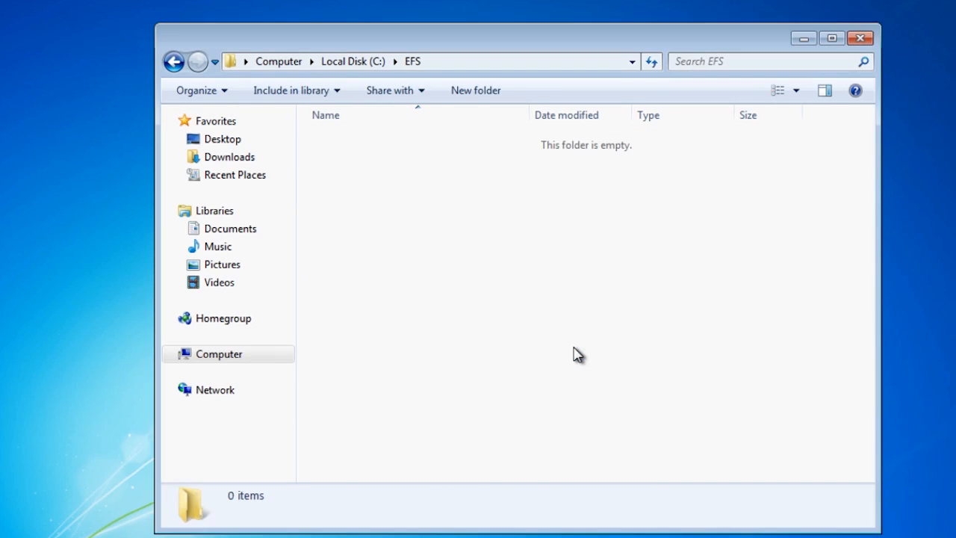
pyautogui.hotkey('ctrl', 'z')
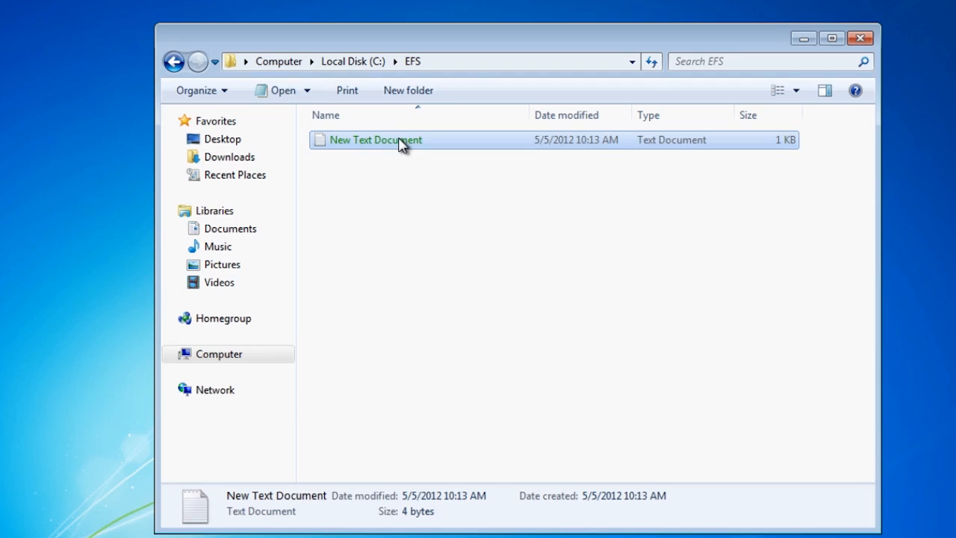